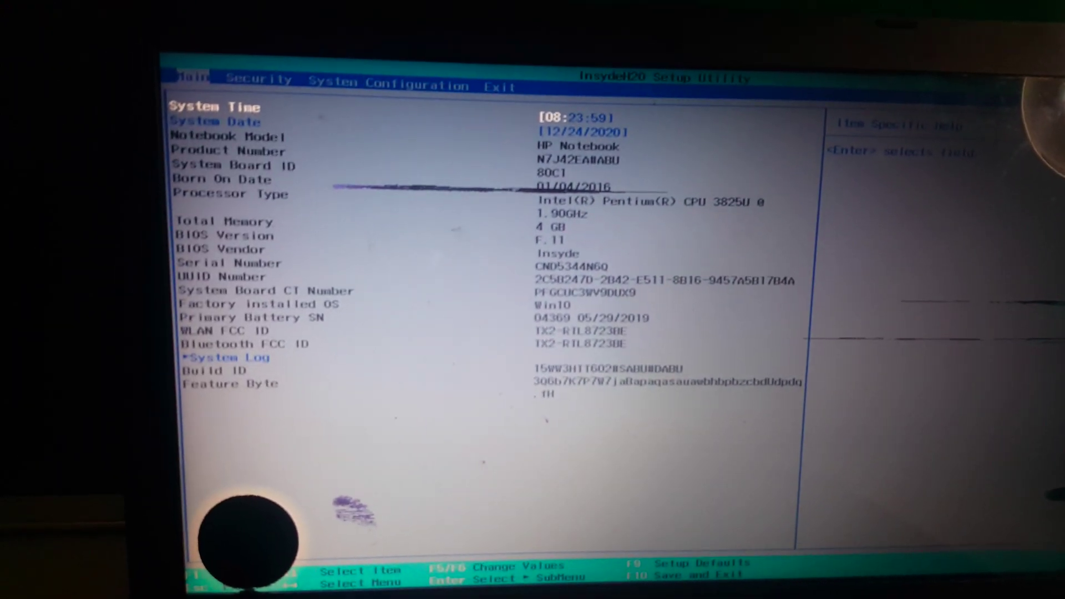
# Go to System Configuration and enter Boot Options to reach the Legacy Support setting
pyautogui.press('Right')
pyautogui.press('Right')
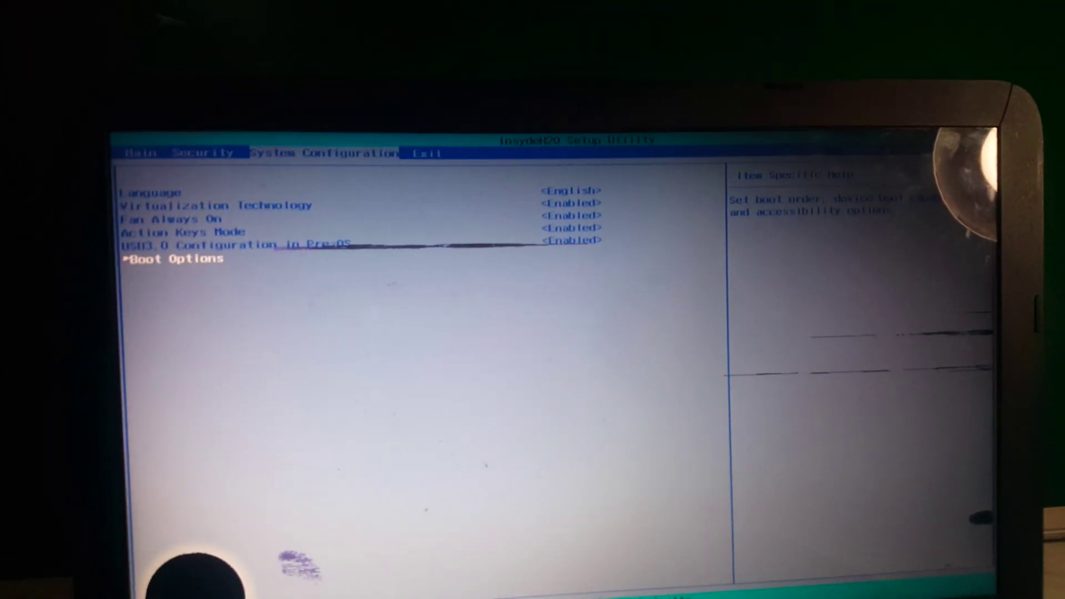
pyautogui.press('Return')
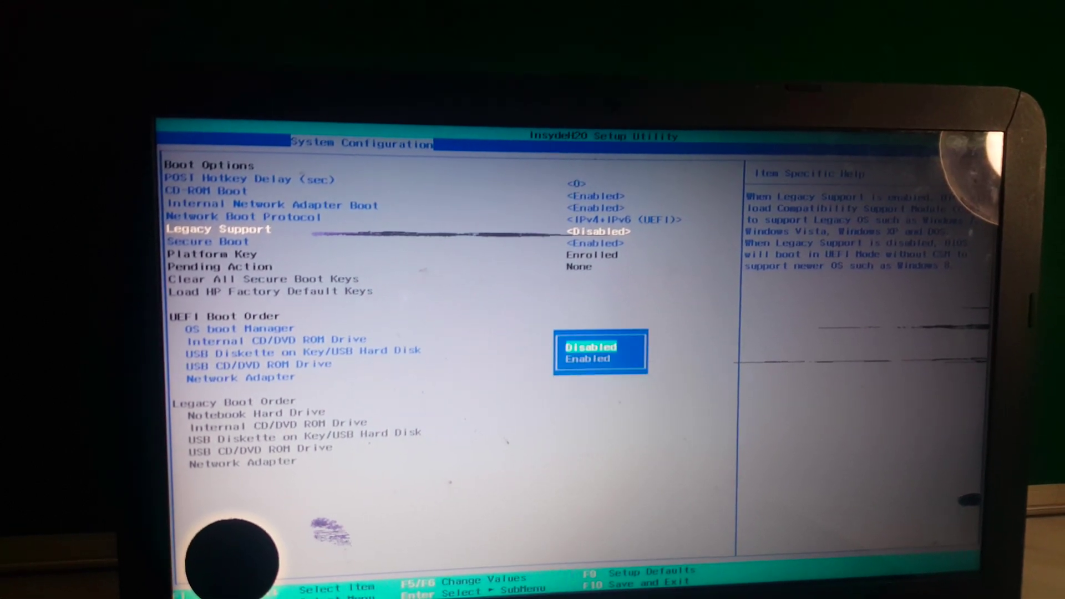
# Confirm Legacy Support as Enabled, which disables Secure Boot
pyautogui.press('Return')
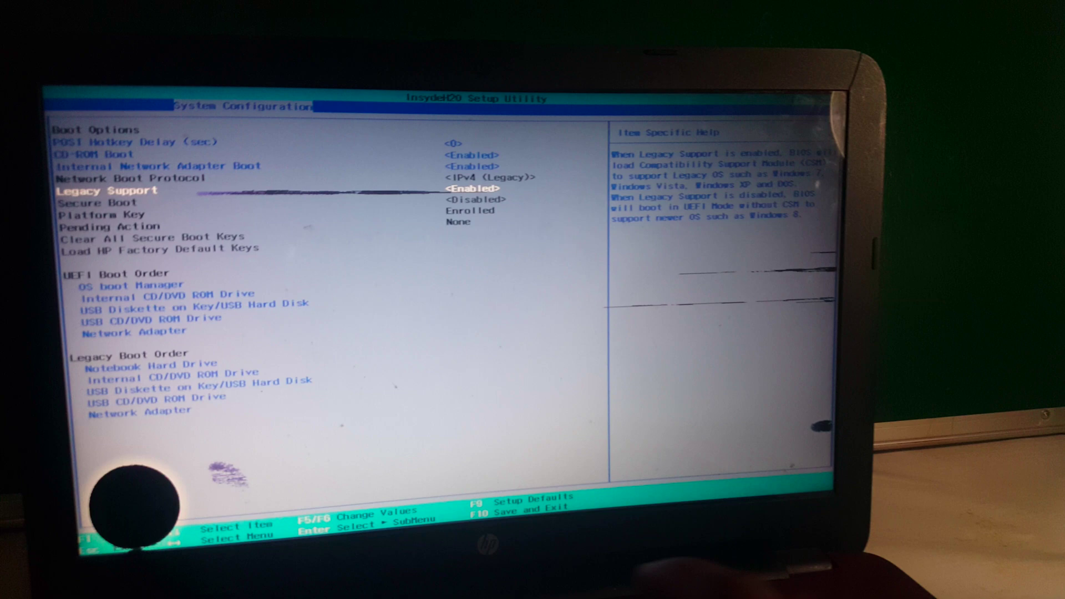
# Bring up the F10 Exit Saving Changes prompt for the Legacy Support change
pyautogui.press('F10')
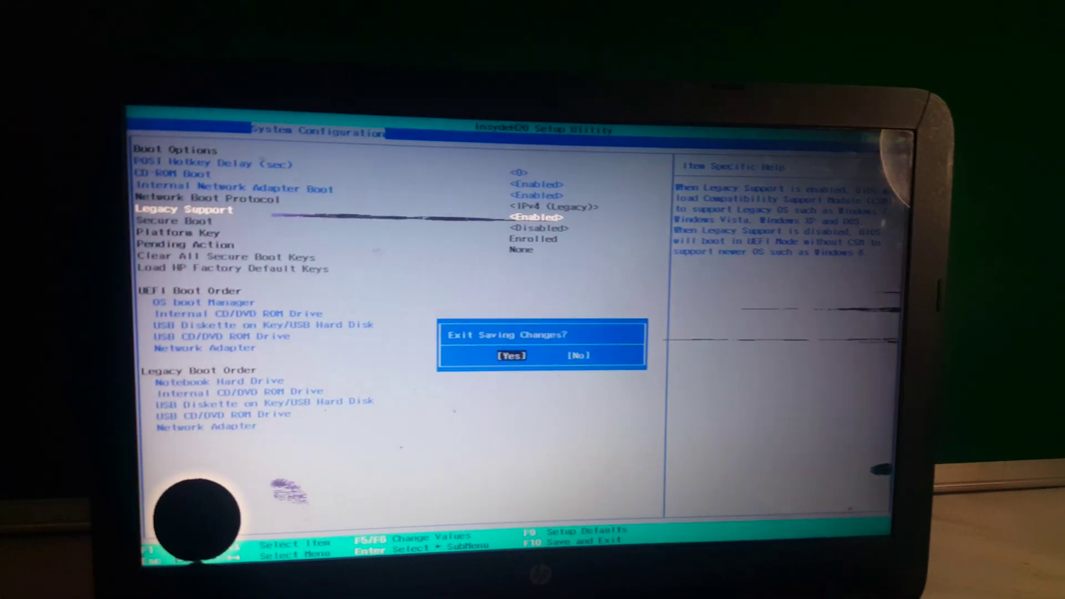